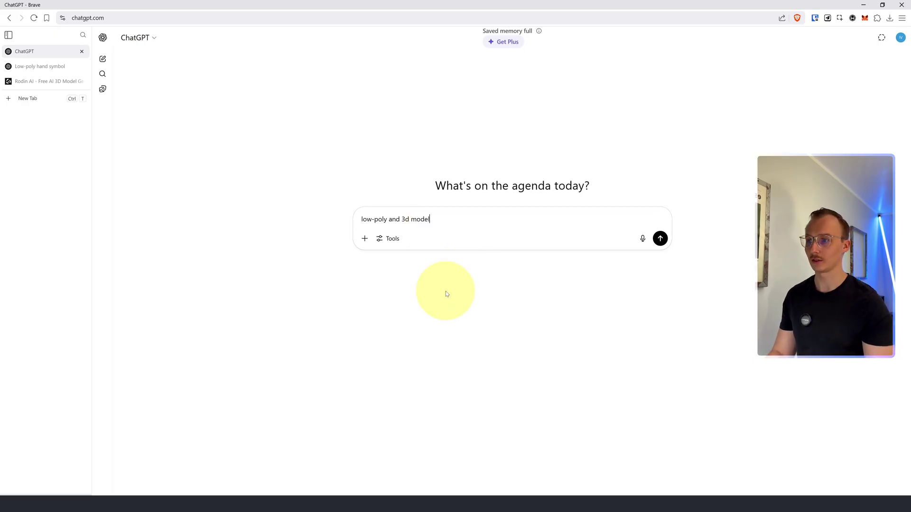
# Bring up the ChatGPT chat with the low-poly rock-and-roll hand image, and switch to the Rodin page at hyper3d.ai.
pyautogui.click(60, 69)
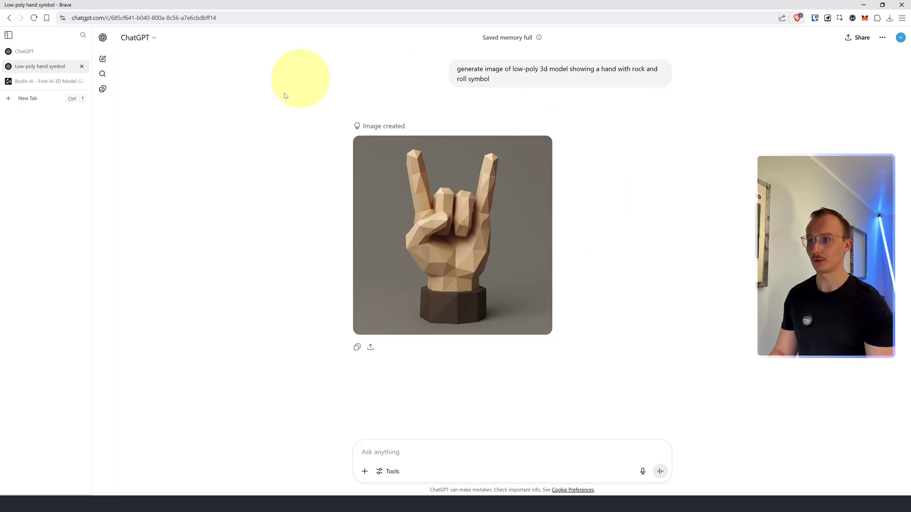
pyautogui.moveTo(488, 275)
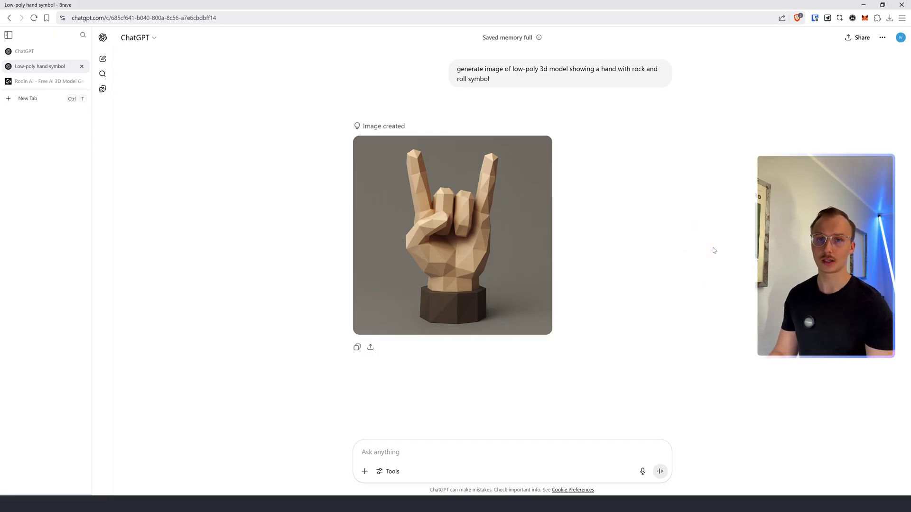
pyautogui.click(48, 82)
pyautogui.click(290, 207)
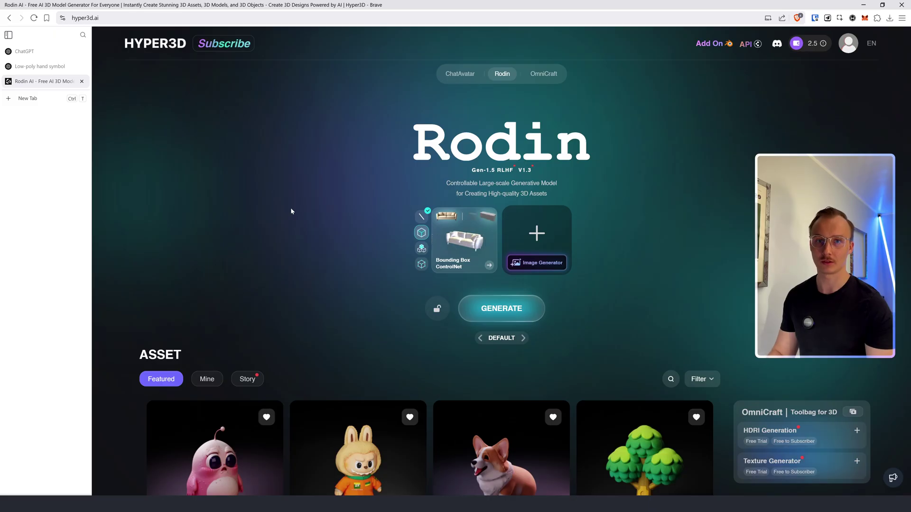
# Upload the ChatGPT hand image from the Desktop folder to Rodin and generate a 3D model from it.
pyautogui.click(351, 233)
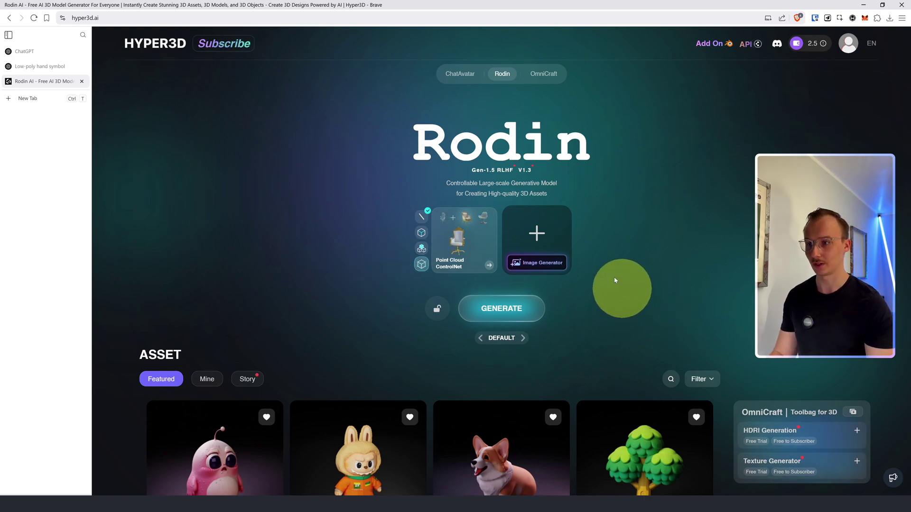
pyautogui.click(537, 232)
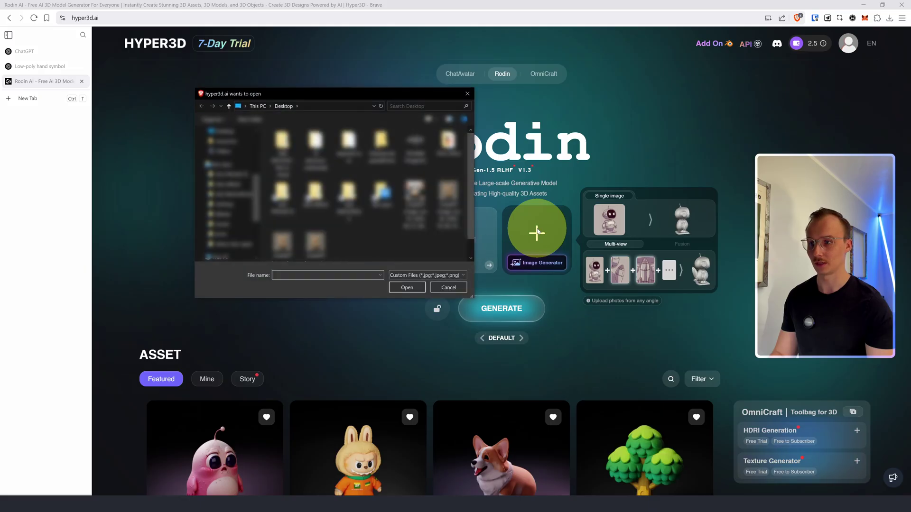
pyautogui.click(449, 194)
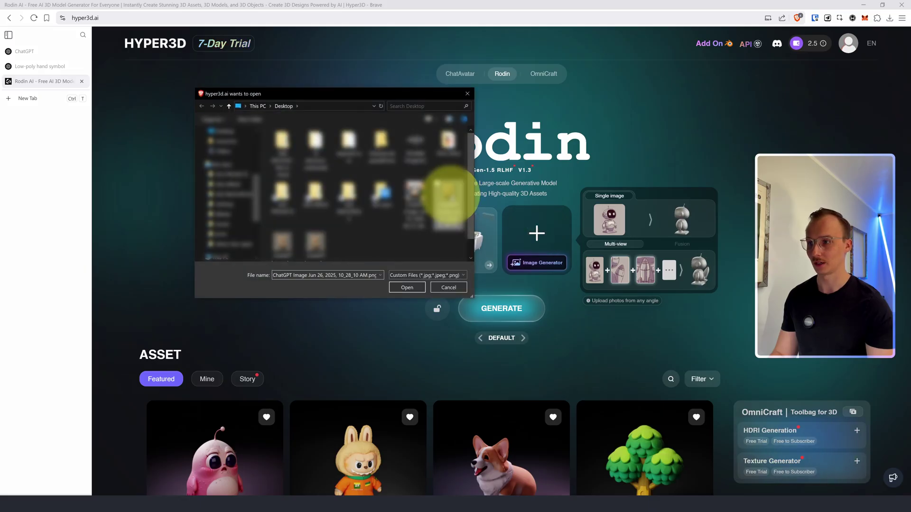
pyautogui.click(406, 287)
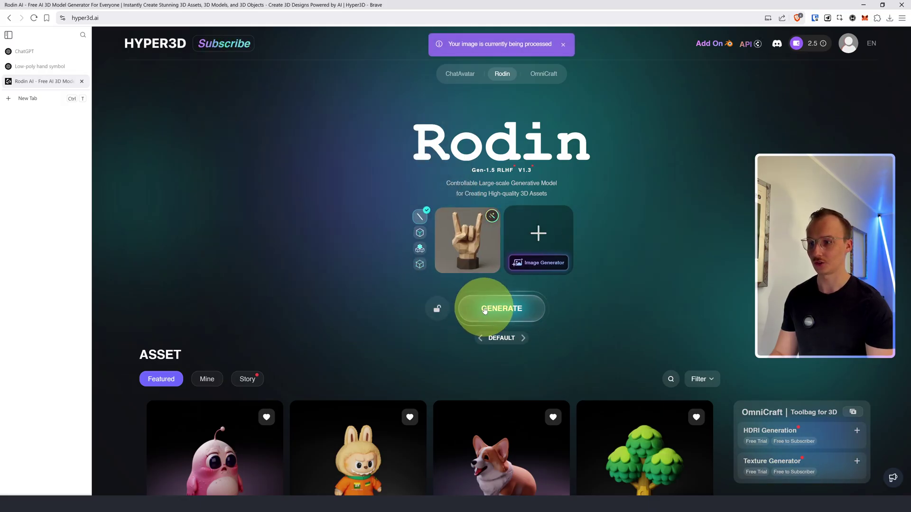
pyautogui.click(485, 309)
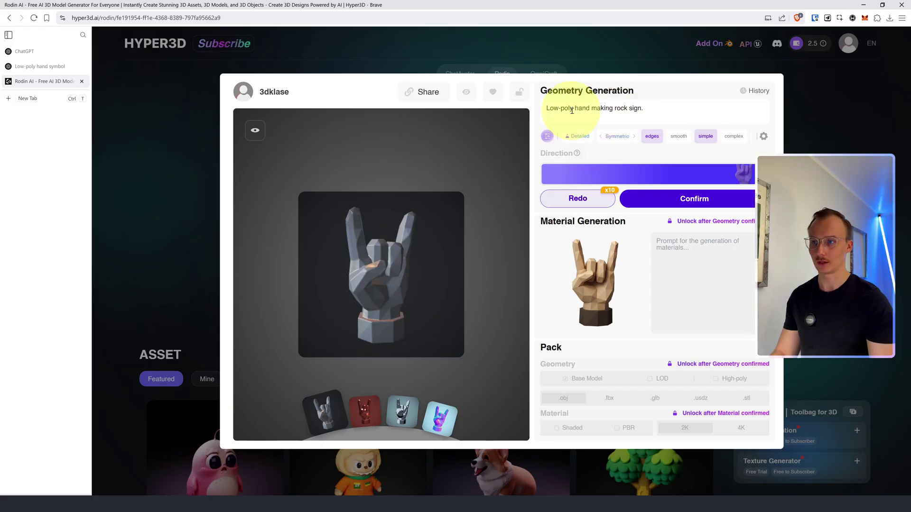
# Change the geometry prompt to "Low-poly human hand making rock sign." and redo the generation.
pyautogui.click(575, 108)
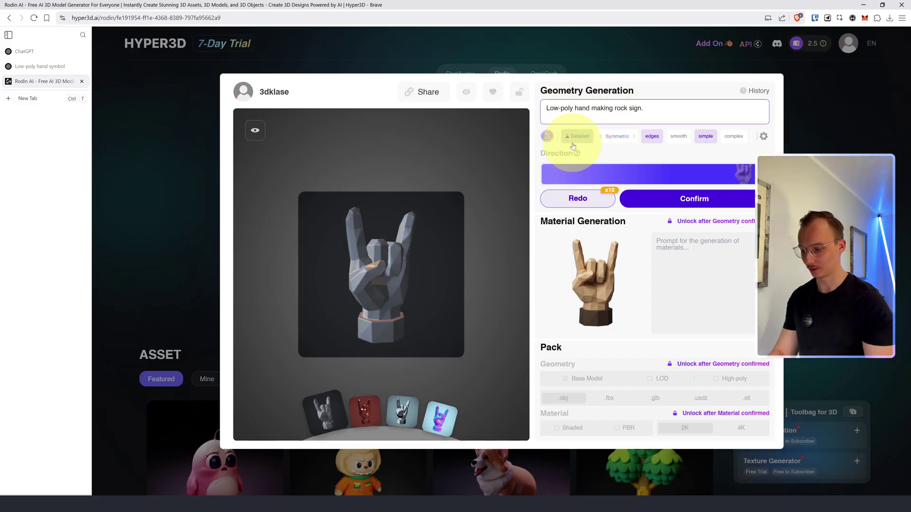
pyautogui.write('human')
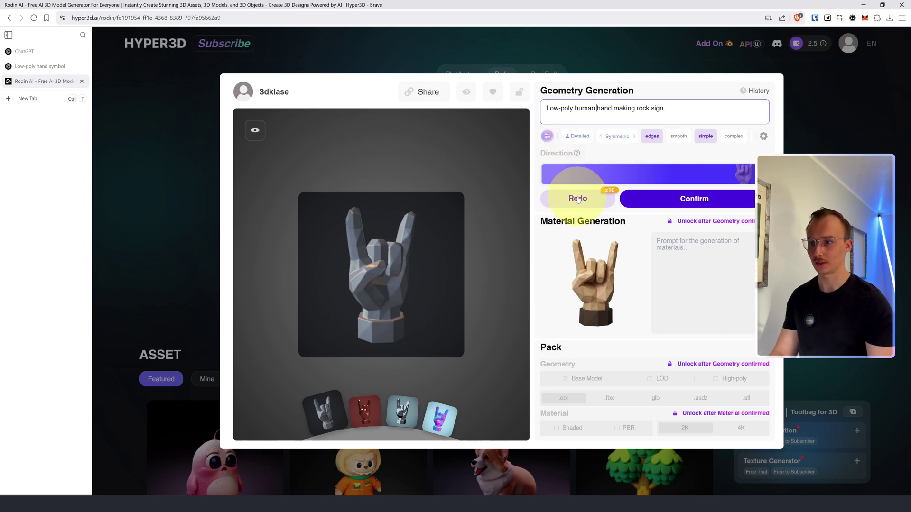
pyautogui.click(578, 199)
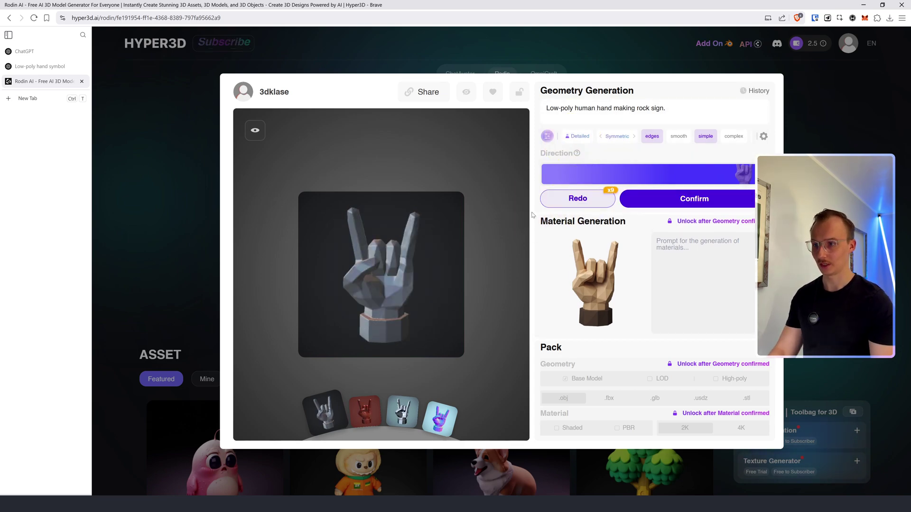
pyautogui.moveTo(417, 294); pyautogui.dragTo(434, 283)
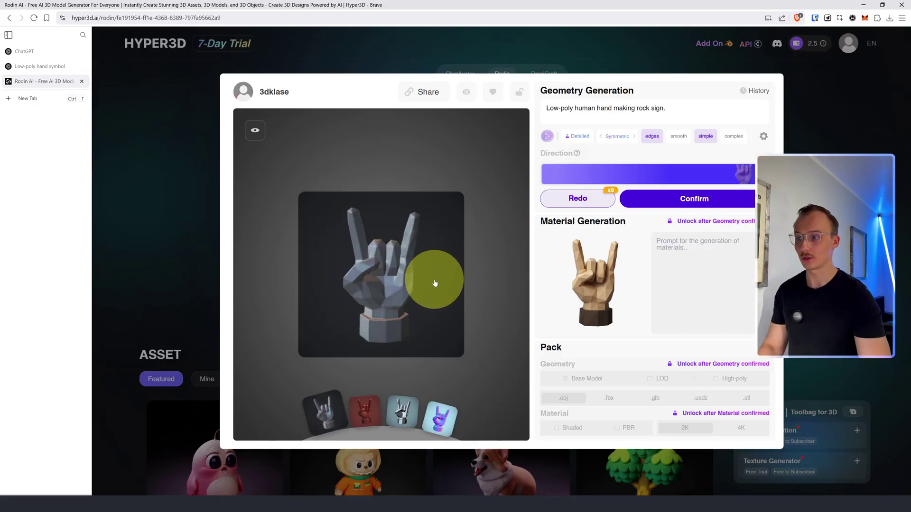
# Confirm the hand geometry in PRO Mode at 60000 with Simplify, inspect the mesh, and download the base model as .obj.
pyautogui.moveTo(737, 198)
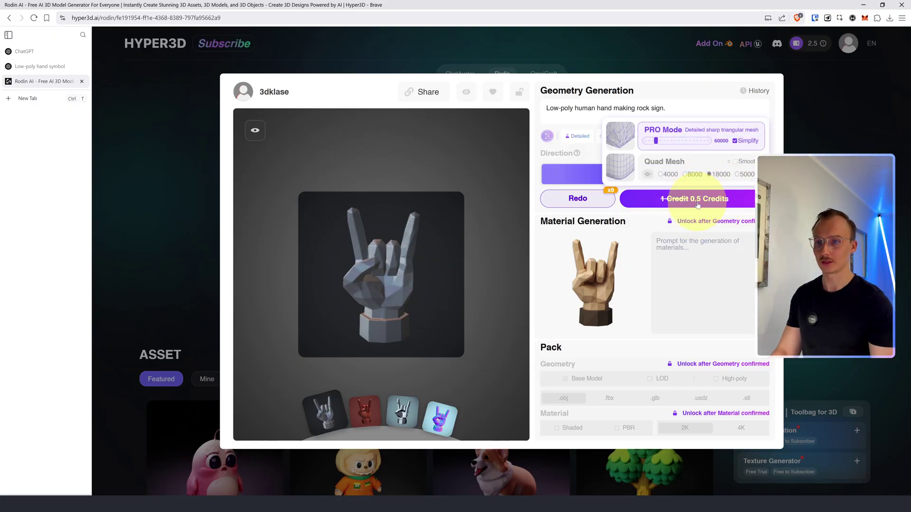
pyautogui.click(697, 199)
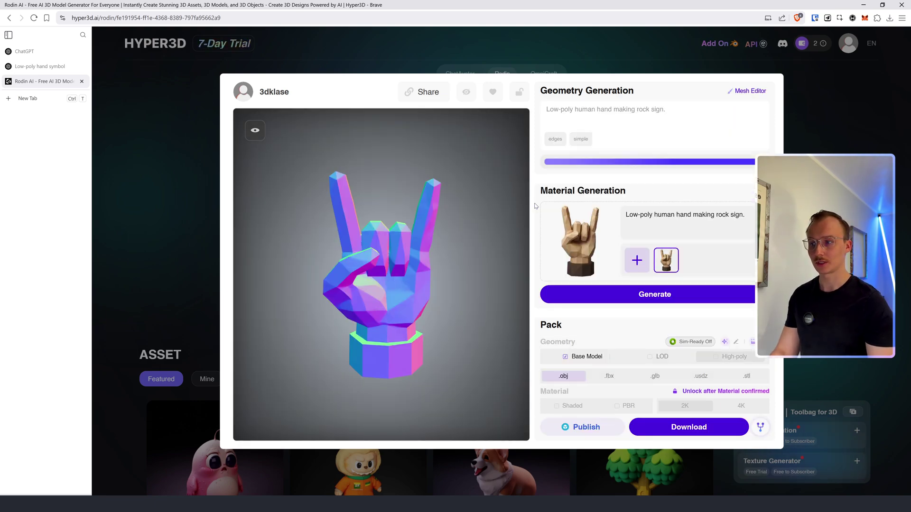
pyautogui.click(531, 207)
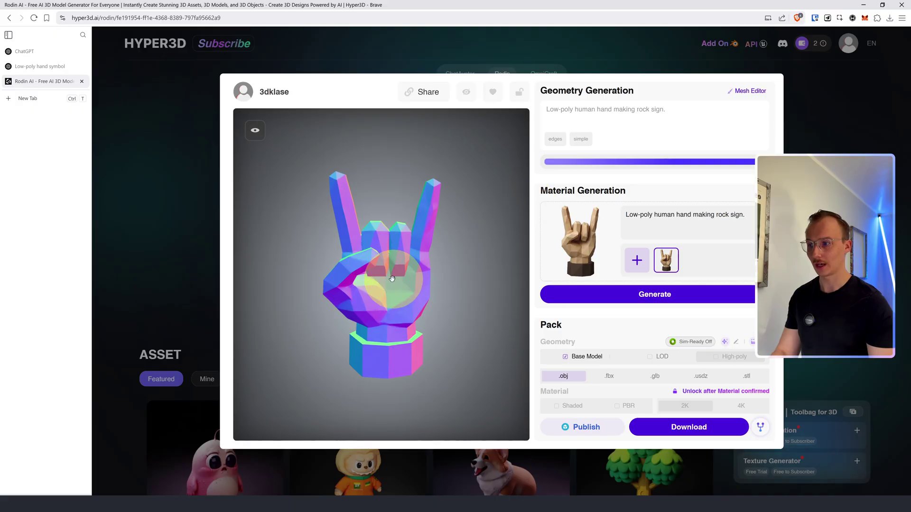
pyautogui.moveTo(381, 292); pyautogui.dragTo(453, 267)
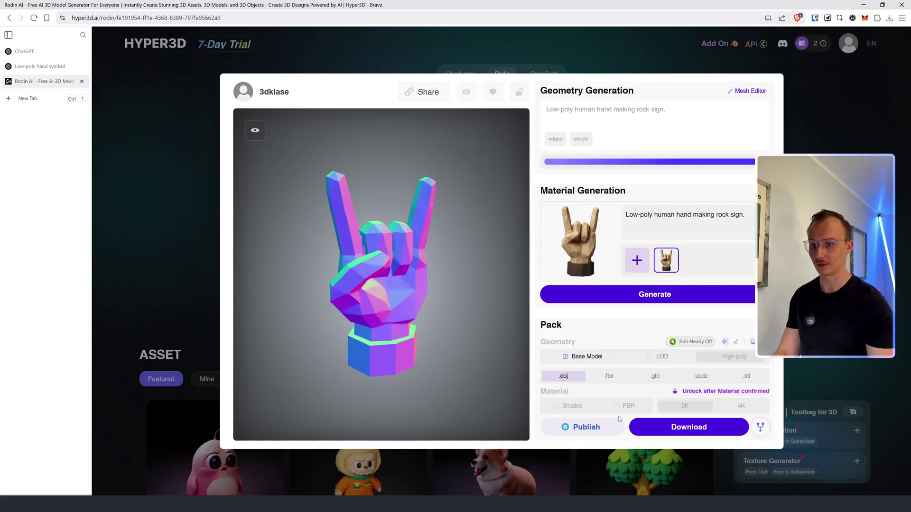
pyautogui.click(698, 432)
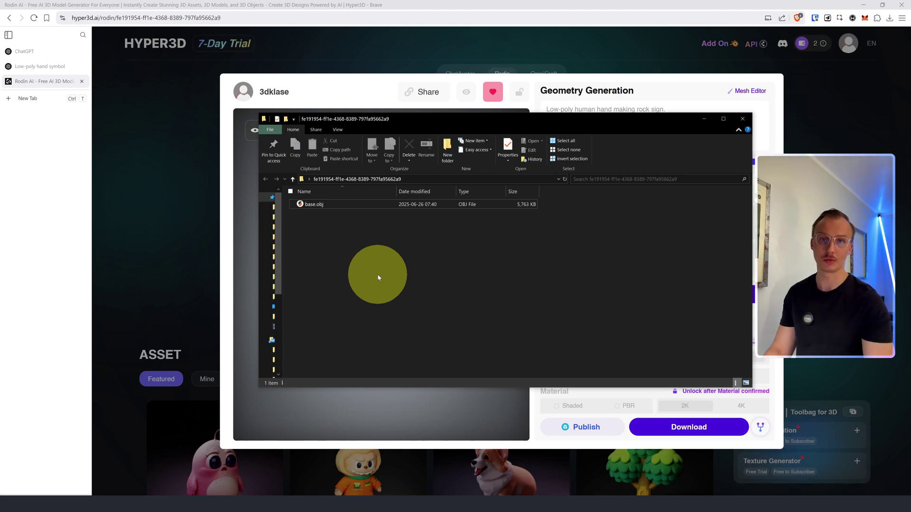
# Open the downloaded base.obj in PrusaSlicer and accept recalculating its dimensions from inches.
pyautogui.doubleClick(315, 204)
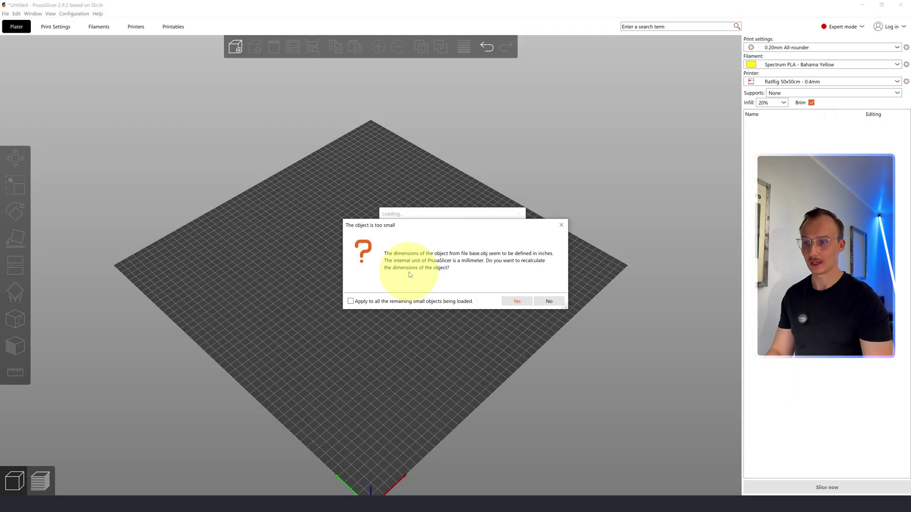
pyautogui.click(518, 302)
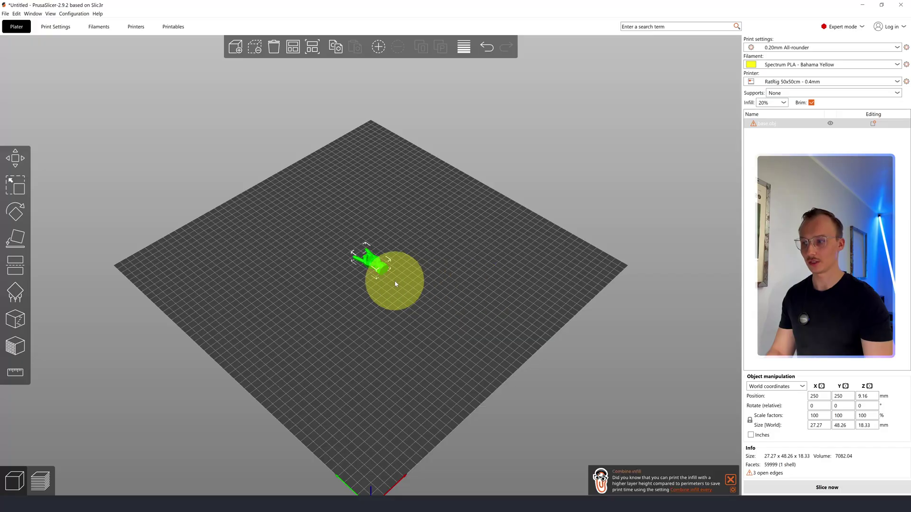
# Rotate the hand model about the X axis so it stands upright on its wrist base.
pyautogui.scroll(5, 397, 278)
pyautogui.press('r')
pyautogui.moveTo(436, 292); pyautogui.dragTo(369, 287)
pyautogui.moveTo(481, 316)
pyautogui.mouseDown()
pyautogui.moveTo(453, 305)
pyautogui.moveTo(470, 309)
pyautogui.mouseUp()
# Scale the upright hand uniformly to about 515 %, making it about 248 mm tall, and deselect it.
pyautogui.press('s')
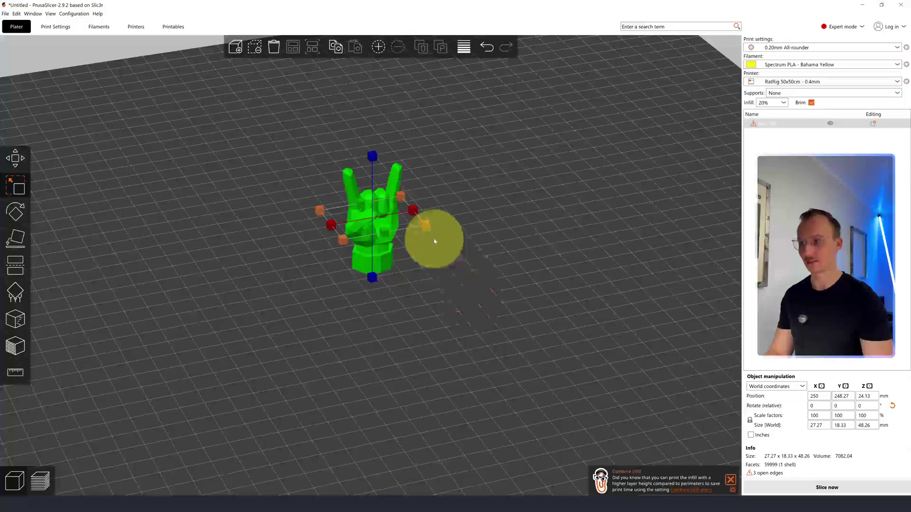
pyautogui.moveTo(426, 233); pyautogui.dragTo(663, 223)
pyautogui.moveTo(587, 177); pyautogui.dragTo(594, 329, button='middle')
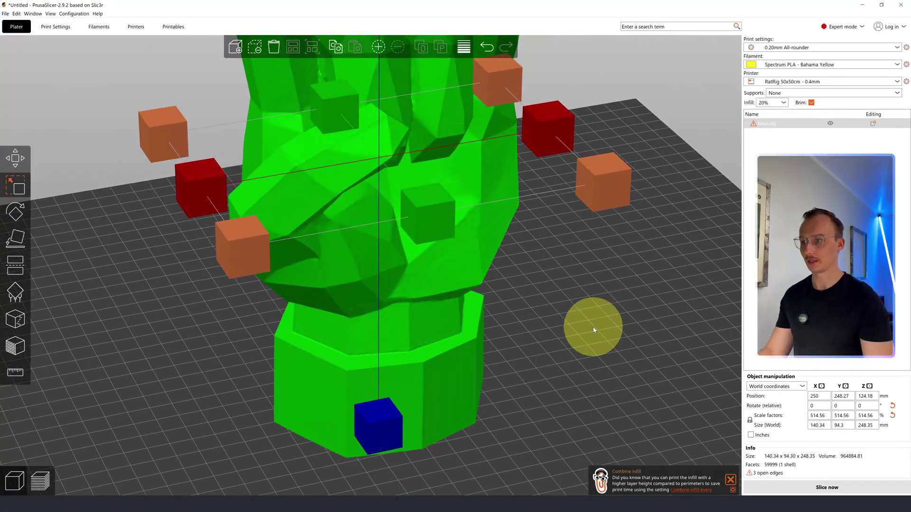
pyautogui.click(584, 315)
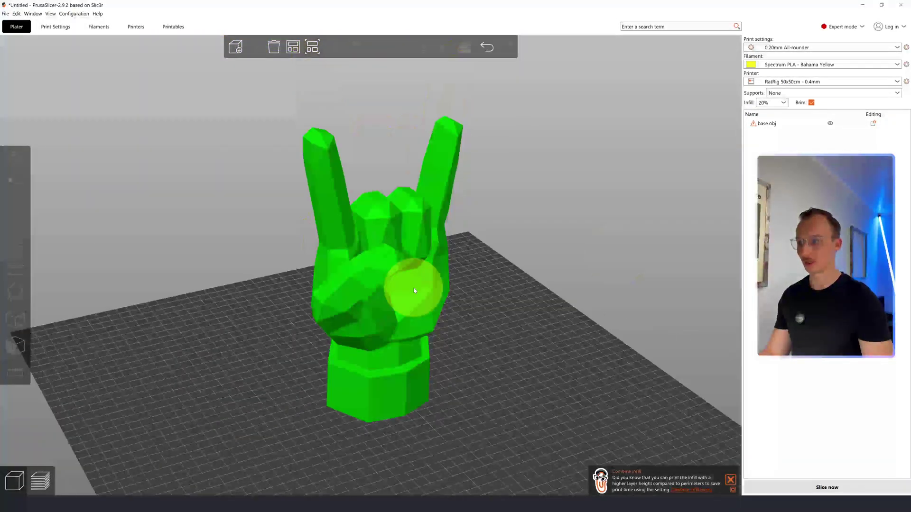
# Simplify the hand mesh with the level of detail set to Extra low, checking the wireframe before applying it.
pyautogui.rightClick(414, 290)
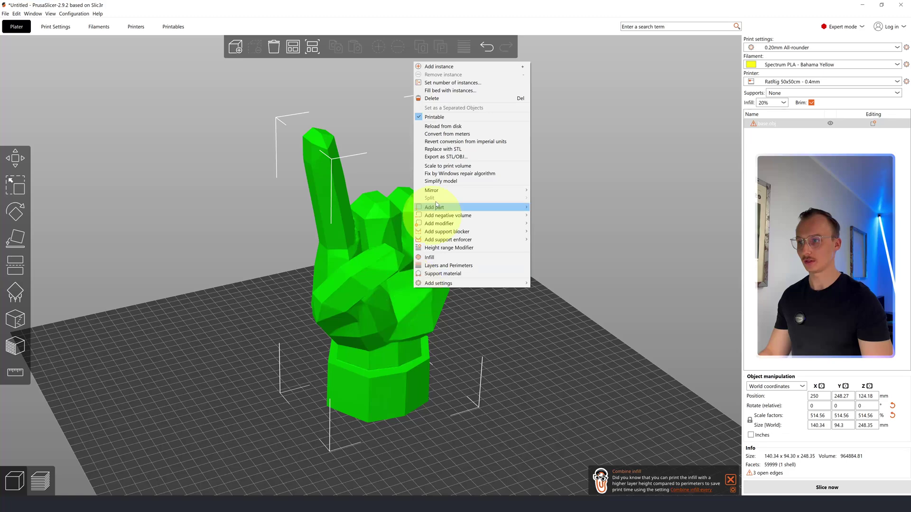
pyautogui.click(466, 182)
pyautogui.moveTo(459, 253); pyautogui.dragTo(592, 243)
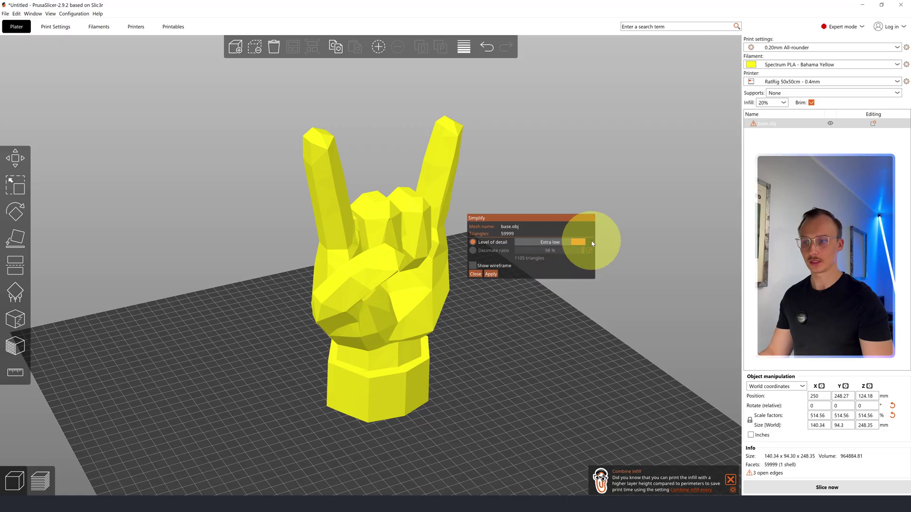
pyautogui.click(473, 266)
pyautogui.scroll(2, 474, 267)
pyautogui.scroll(5, 474, 267)
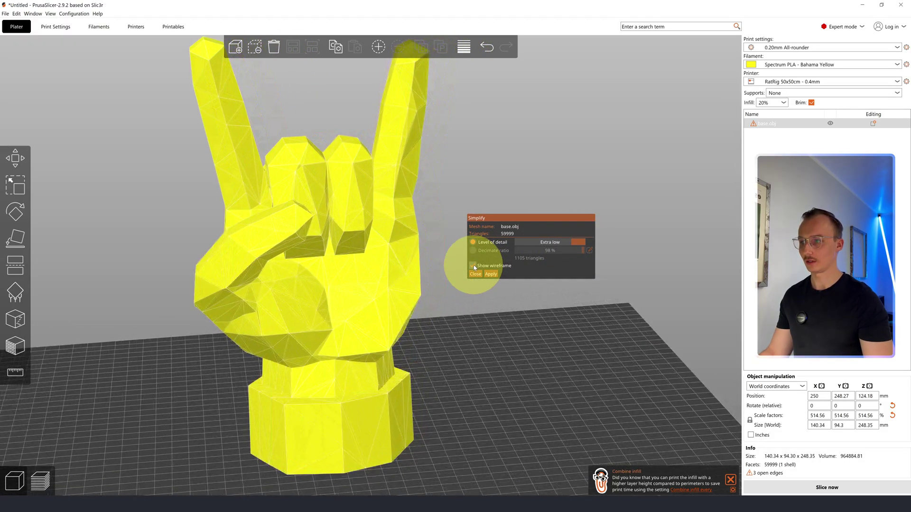
pyautogui.scroll(-5, 479, 264)
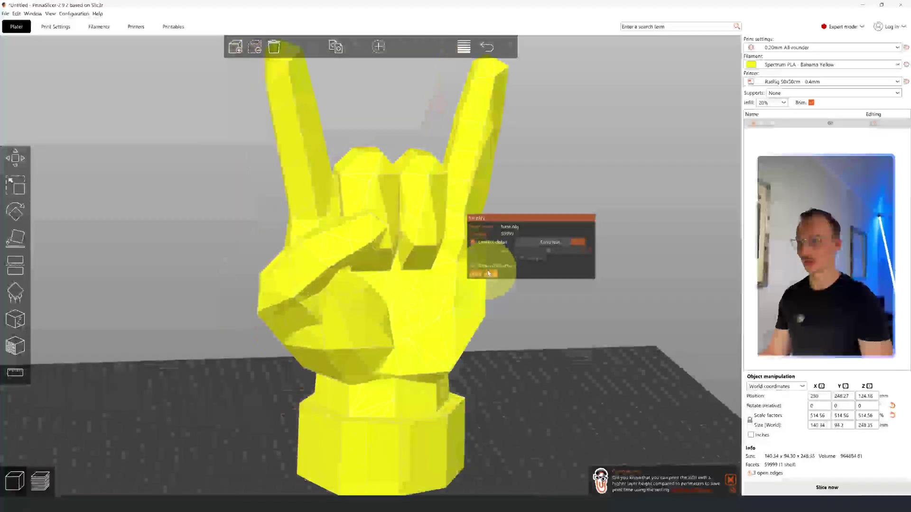
pyautogui.click(490, 275)
pyautogui.scroll(6, 589, 293)
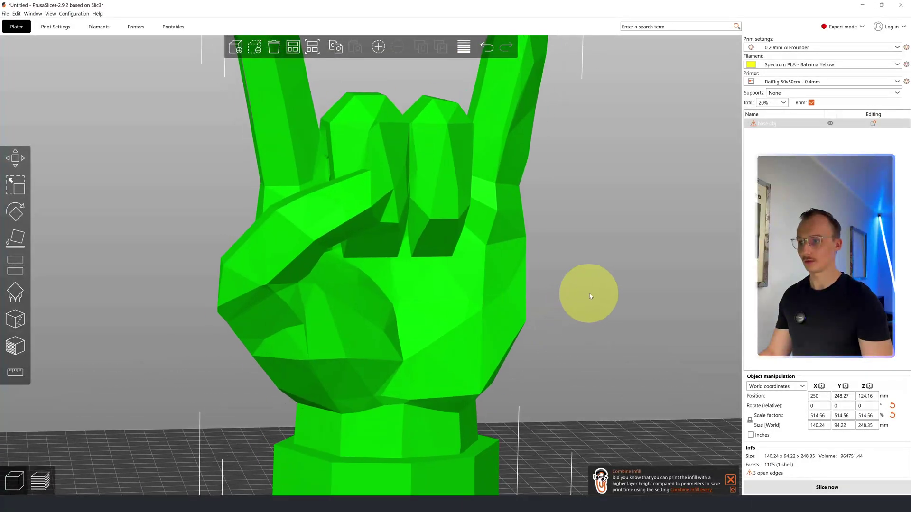
pyautogui.scroll(-5, 588, 300)
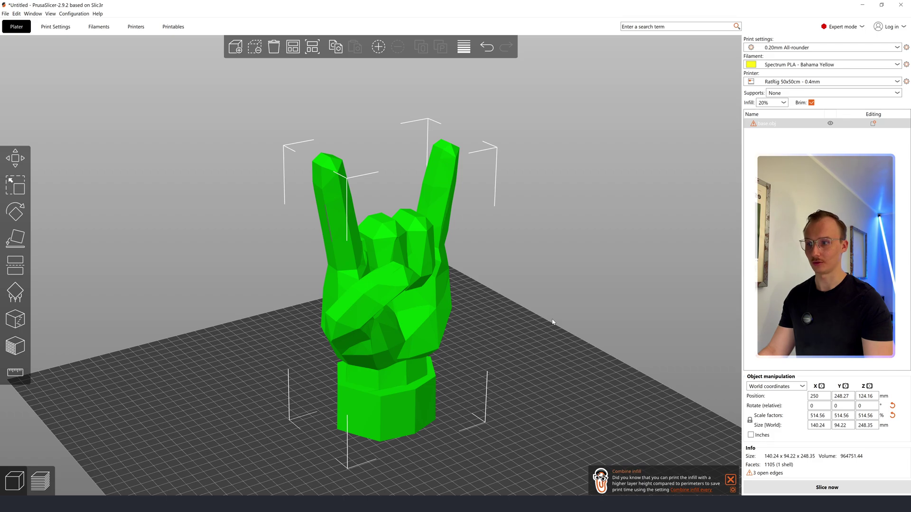
# Examine the open edge along the raised finger and repair the base.obj mesh errors.
pyautogui.scroll(1, 552, 320)
pyautogui.moveTo(552, 319); pyautogui.dragTo(552, 320)
pyautogui.scroll(10, 336, 193)
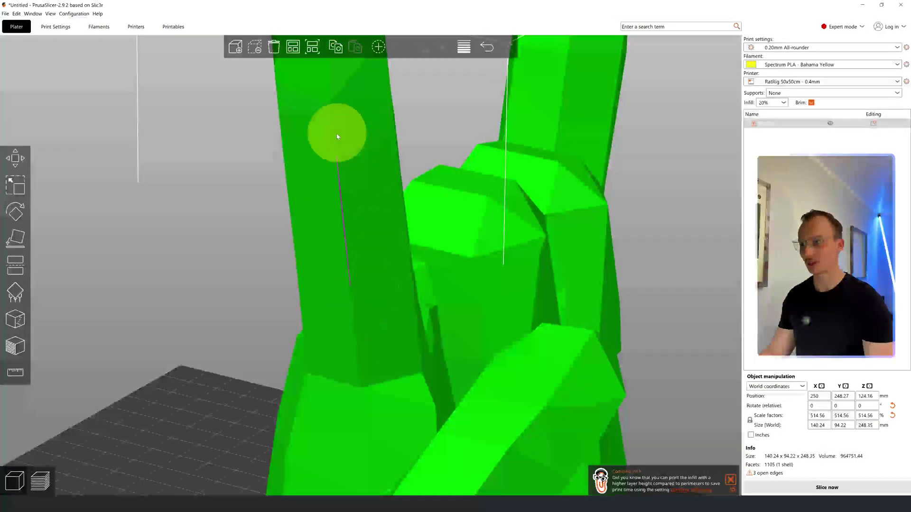
pyautogui.scroll(-8, 334, 310)
pyautogui.scroll(-6, 337, 315)
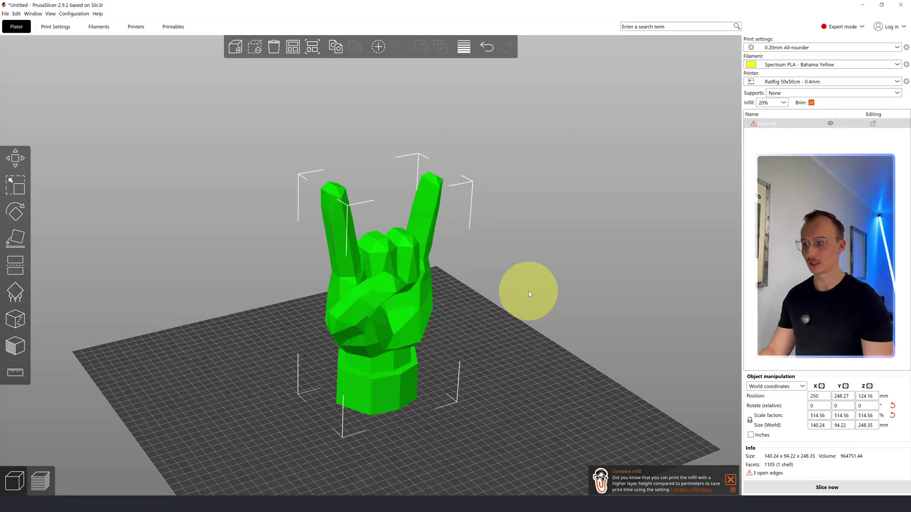
pyautogui.click(756, 123)
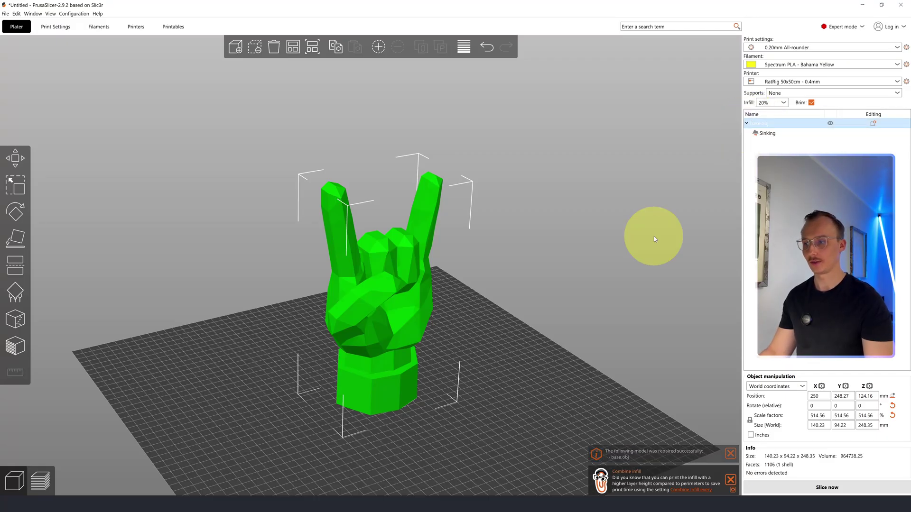
pyautogui.scroll(5, 654, 236)
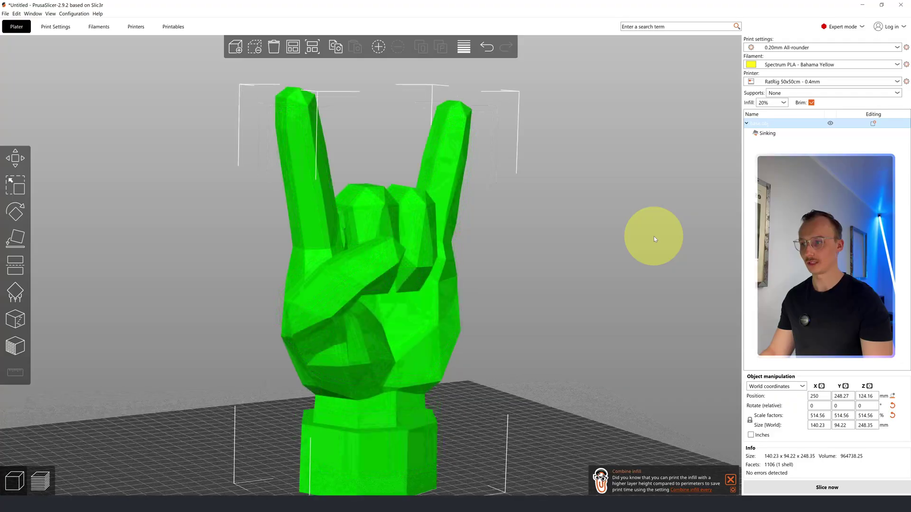